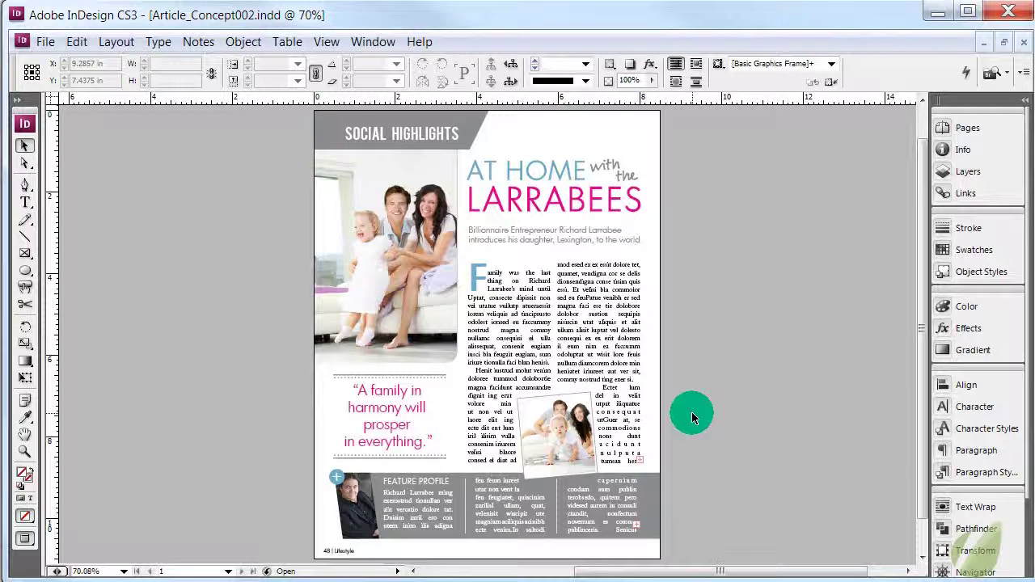
- Examine the lines and edges across the article page, from the family photo and headline down to the feature profile
left_click(691, 414)
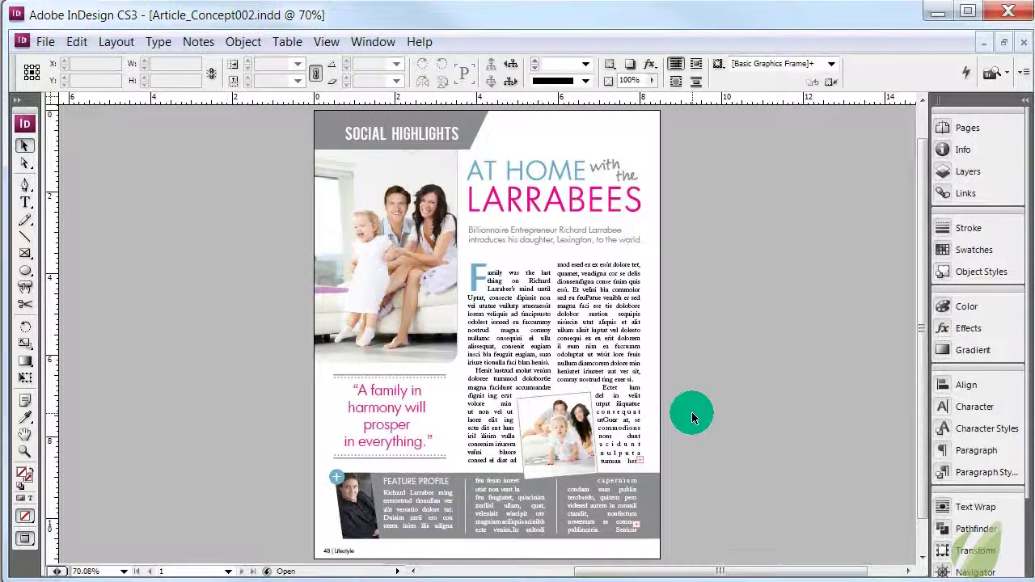
left_click(414, 368)
left_click(374, 345)
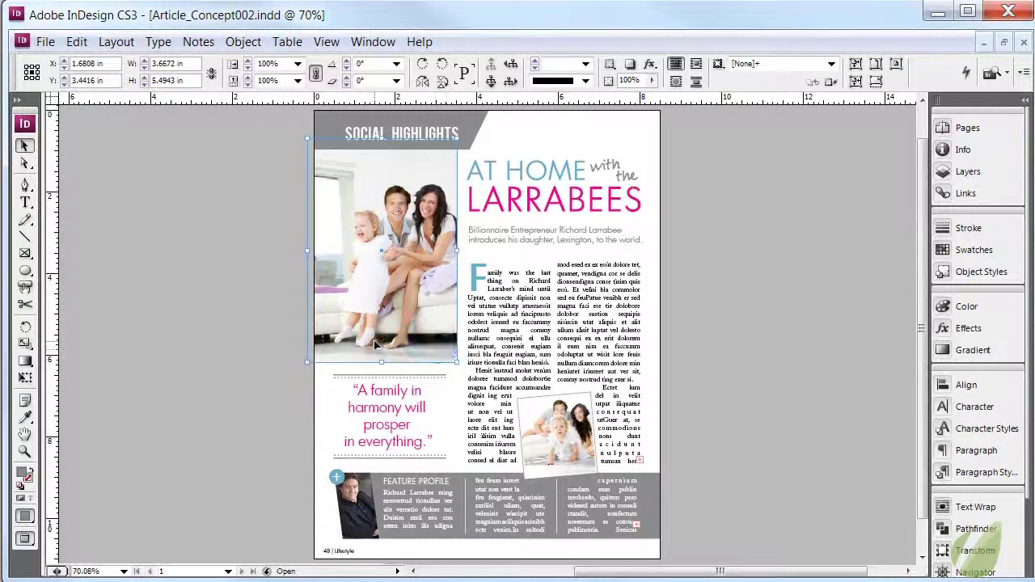
key("ctrl+equal")
key("ctrl+equal")
key("ctrl+equal")
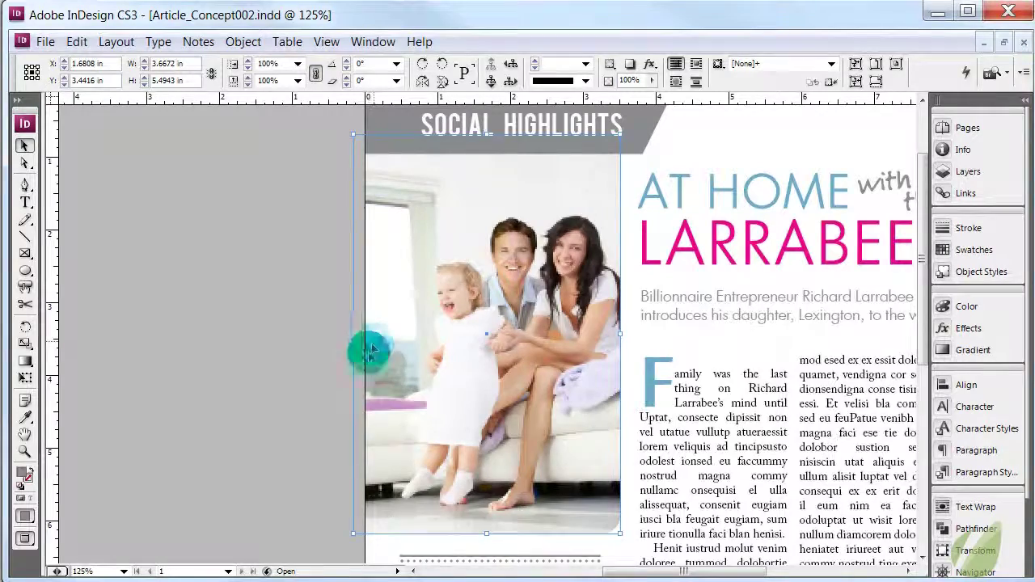
key("space")
left_click_drag(330, 415, 246, 275)
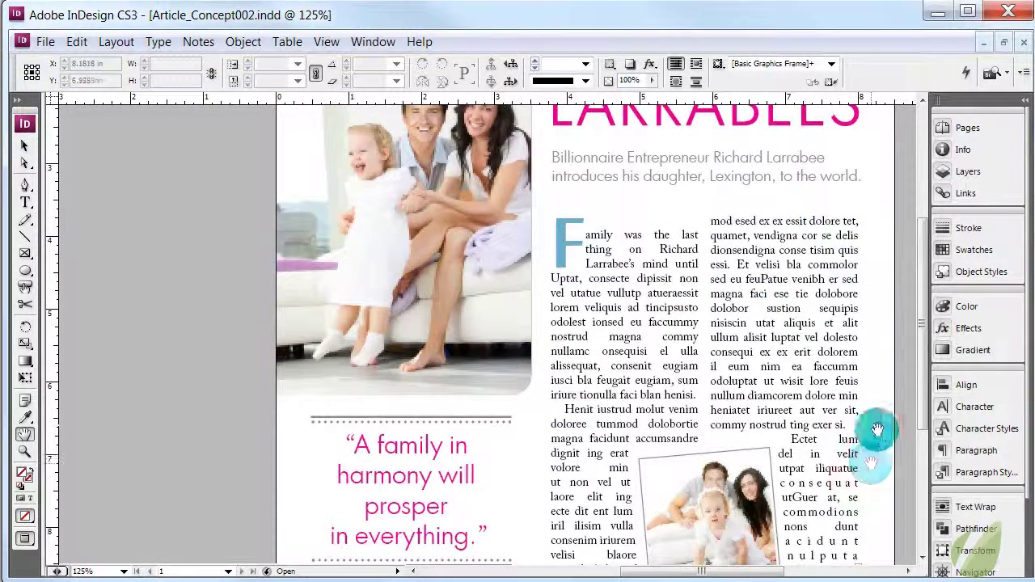
scroll(862, 314, "up", 2)
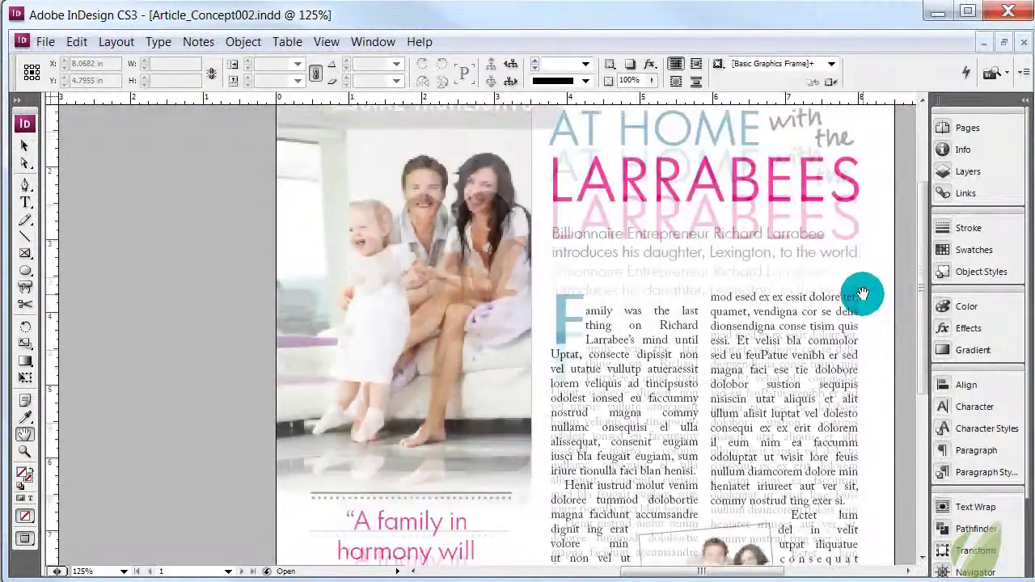
scroll(862, 293, "down", 7)
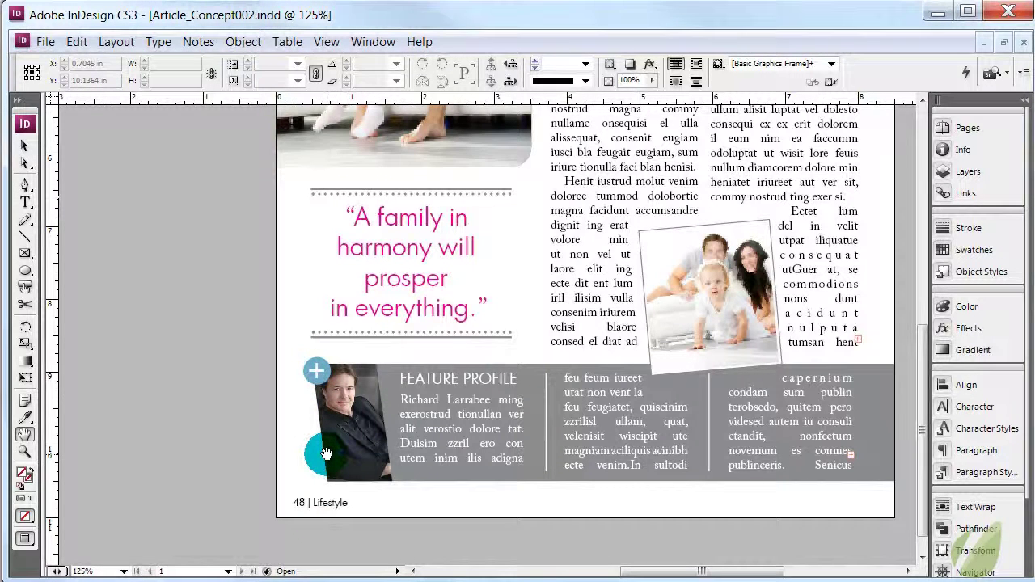
- Ungroup the "A family in harmony will prosper in everything." pull quote and its rules
key("v")
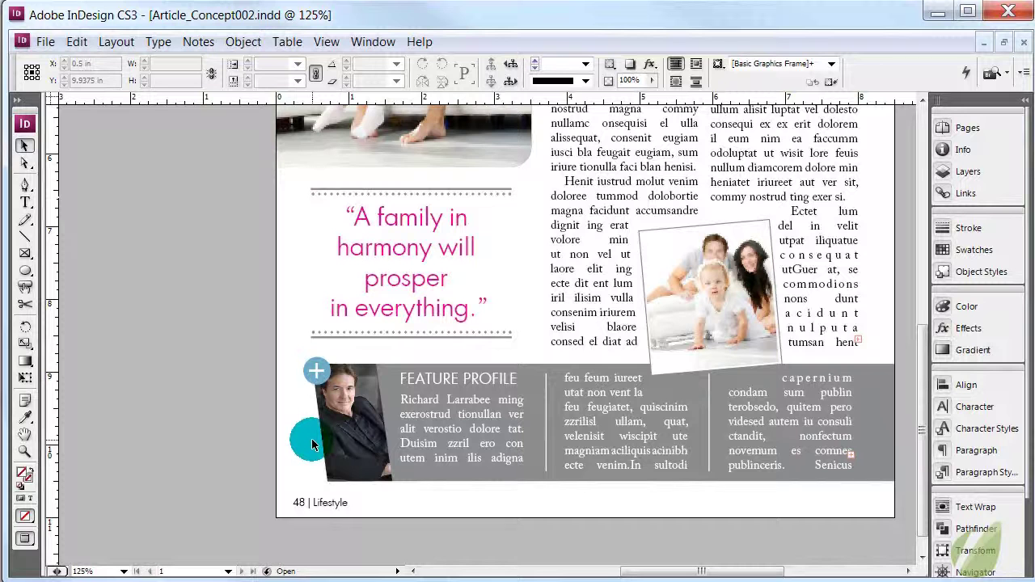
left_click(337, 196)
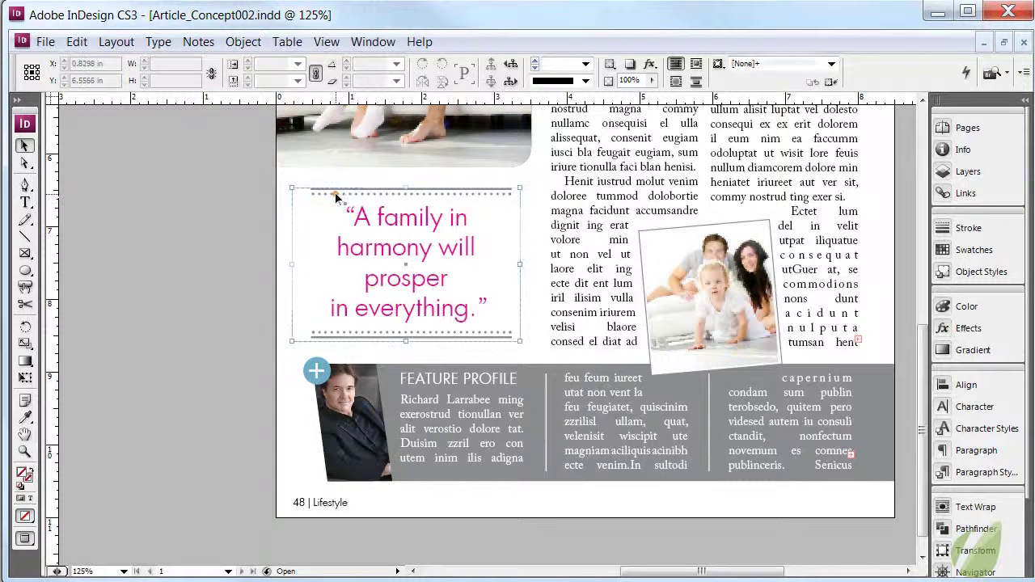
left_click(336, 196)
right_click(336, 197)
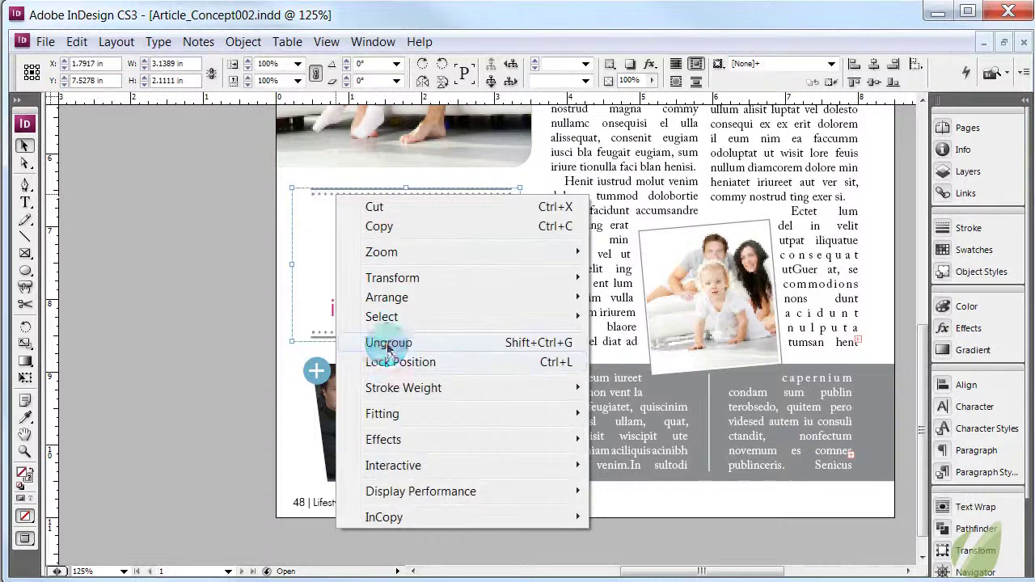
left_click(388, 343)
- Remove the solid and dotted rules above and below the pull quote
left_click(331, 194)
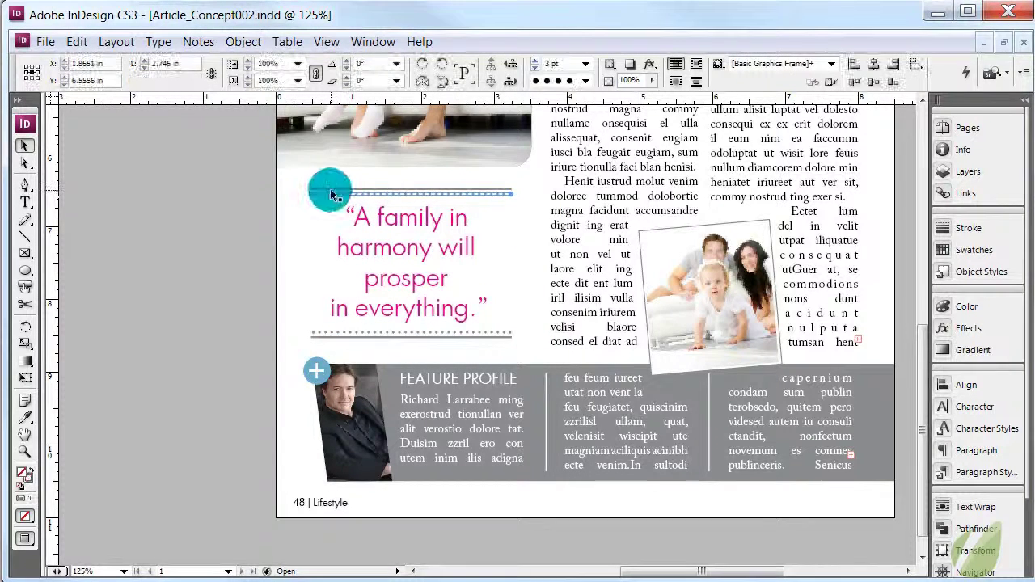
left_click_drag(330, 192, 339, 336)
left_click(237, 335)
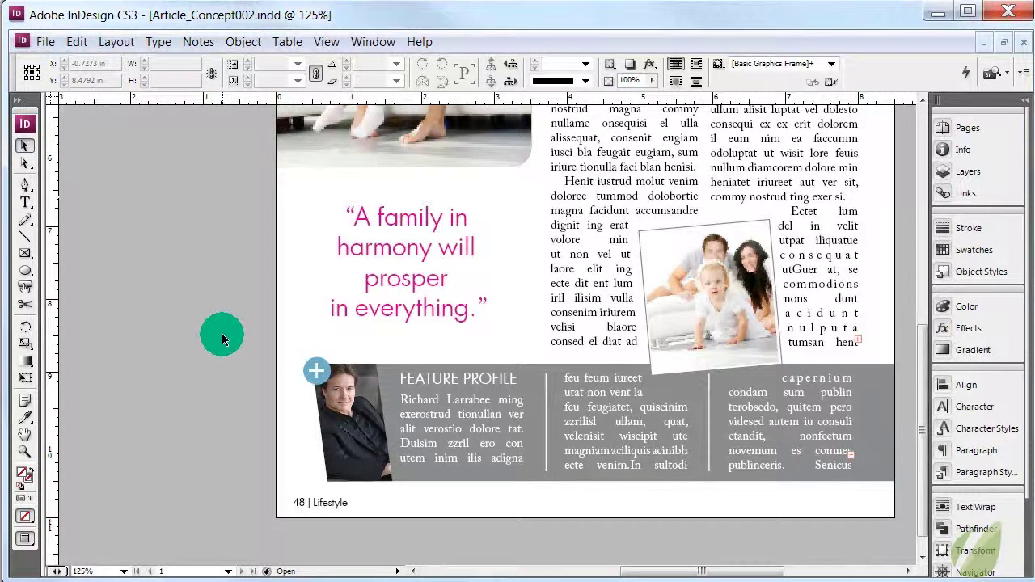
- Undo the removal of the pull quote's rules and deselect everything
key("ctrl+z")
key("ctrl+z")
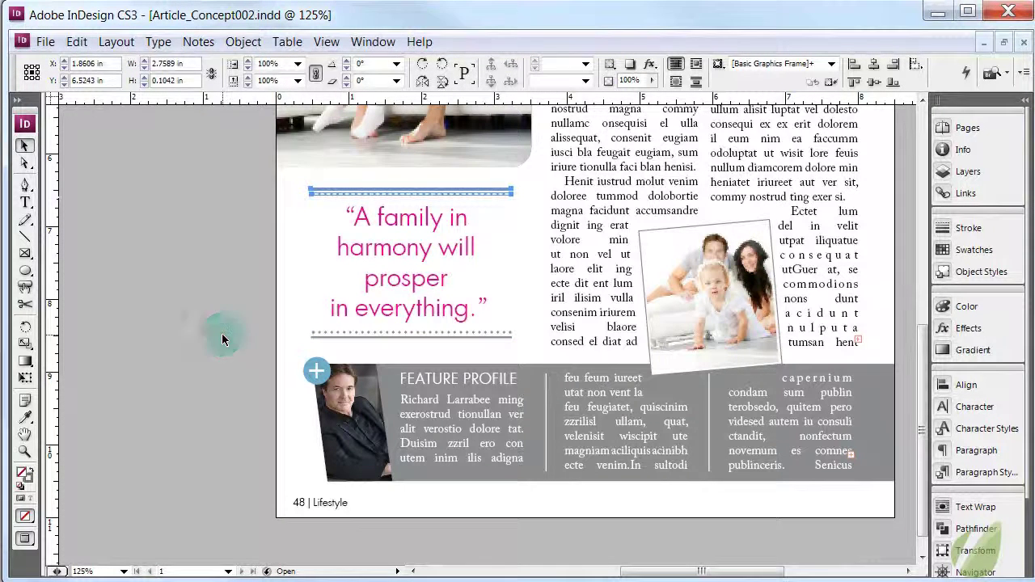
left_click(222, 333)
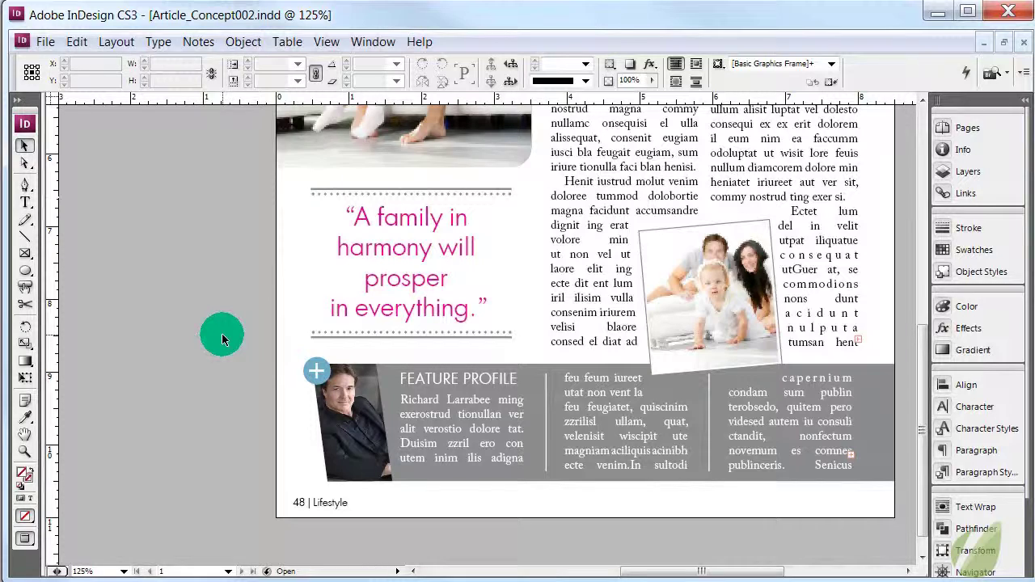
- Review the pull quote, photos, headline and body text columns up close, then as an overall page layout
scroll(243, 315, "up", 2)
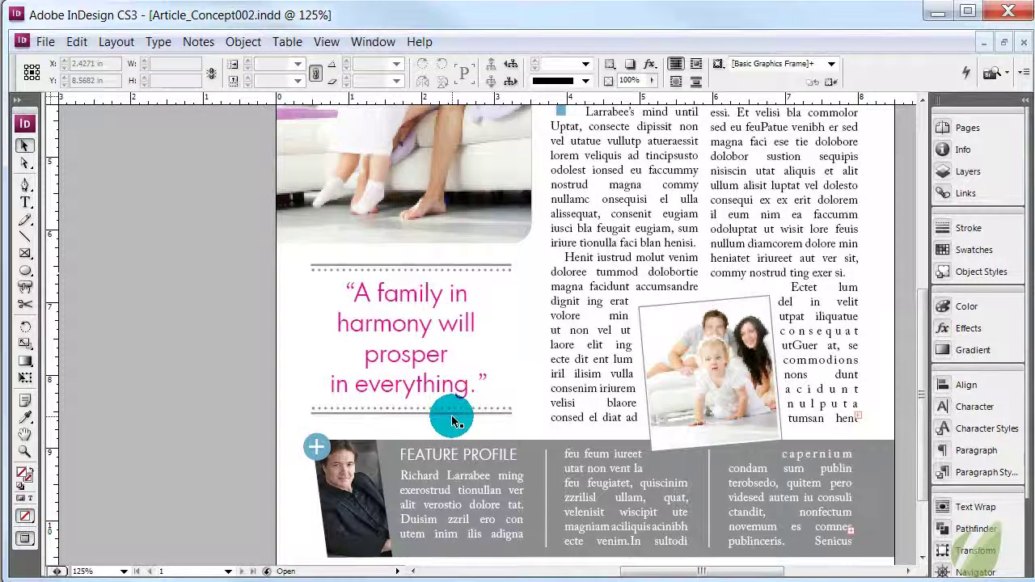
scroll(453, 419, "up", 3)
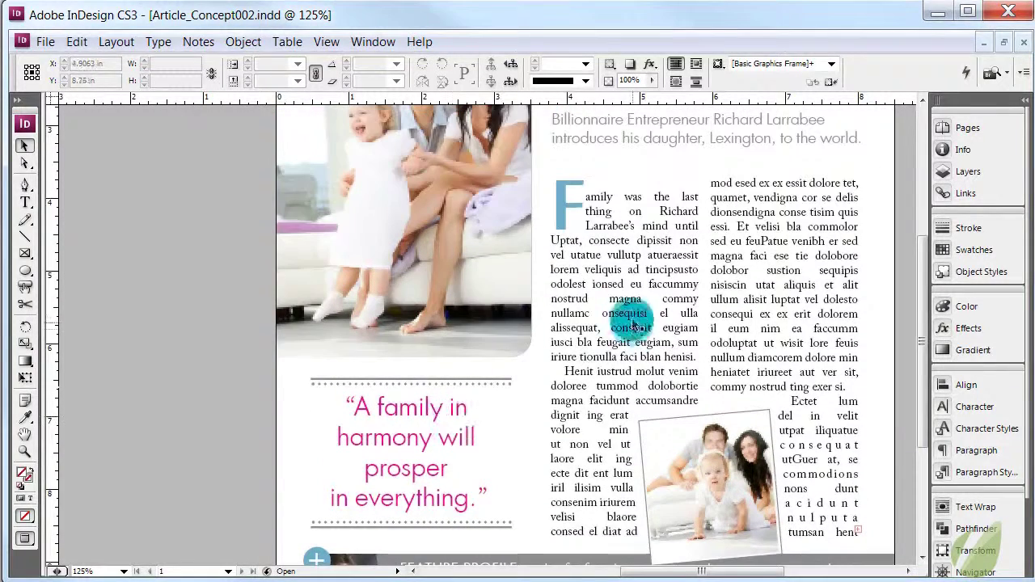
scroll(623, 206, "up", 3)
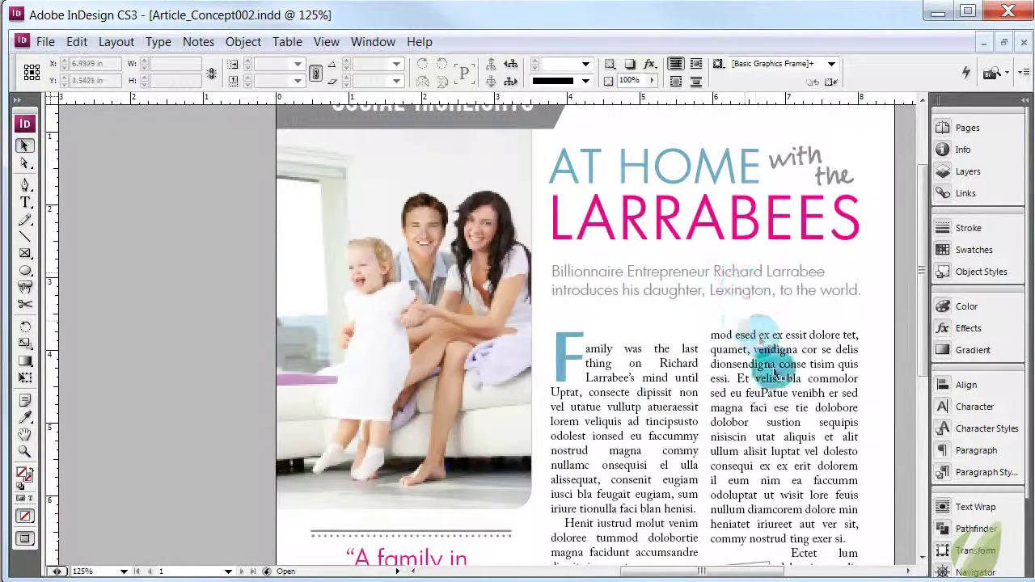
scroll(783, 372, "down", 5)
scroll(780, 396, "down", 2)
scroll(798, 444, "up", 6)
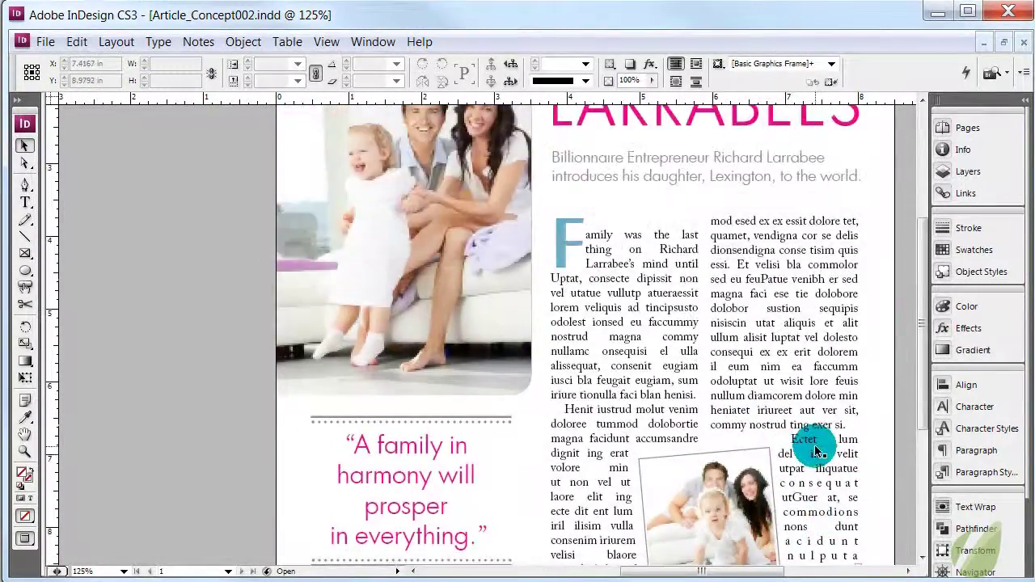
key("ctrl+minus")
key("ctrl+minus")
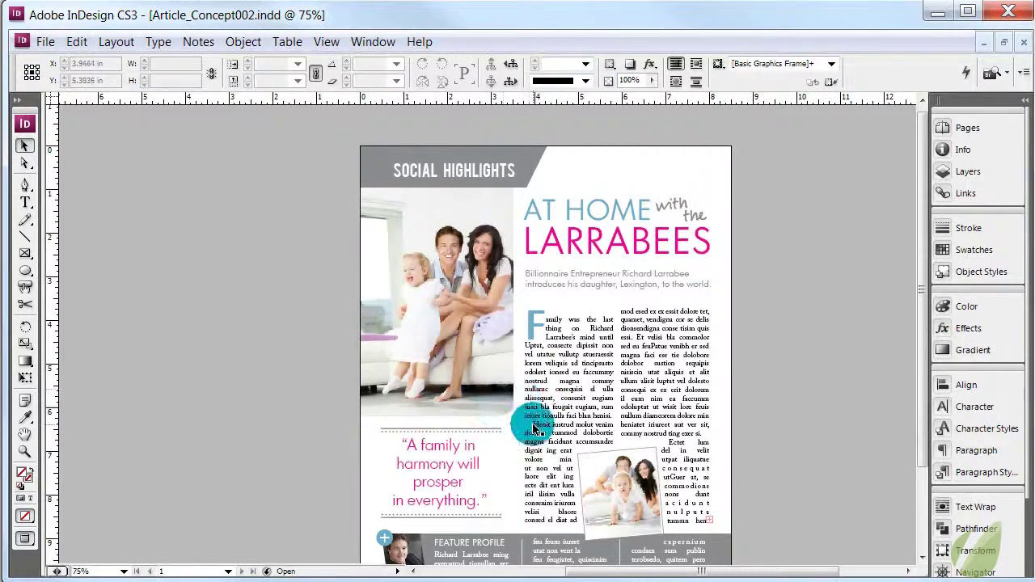
- Examine the colors, shapes and textures used in the header, headline, photos, pull quote and feature profile band
scroll(416, 333, "down", 2)
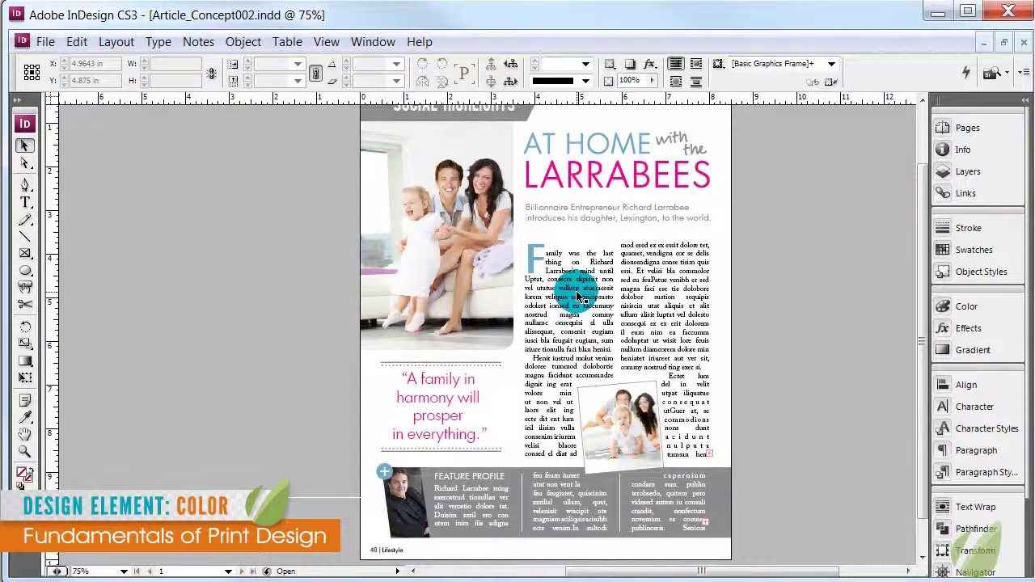
scroll(580, 298, "up", 1)
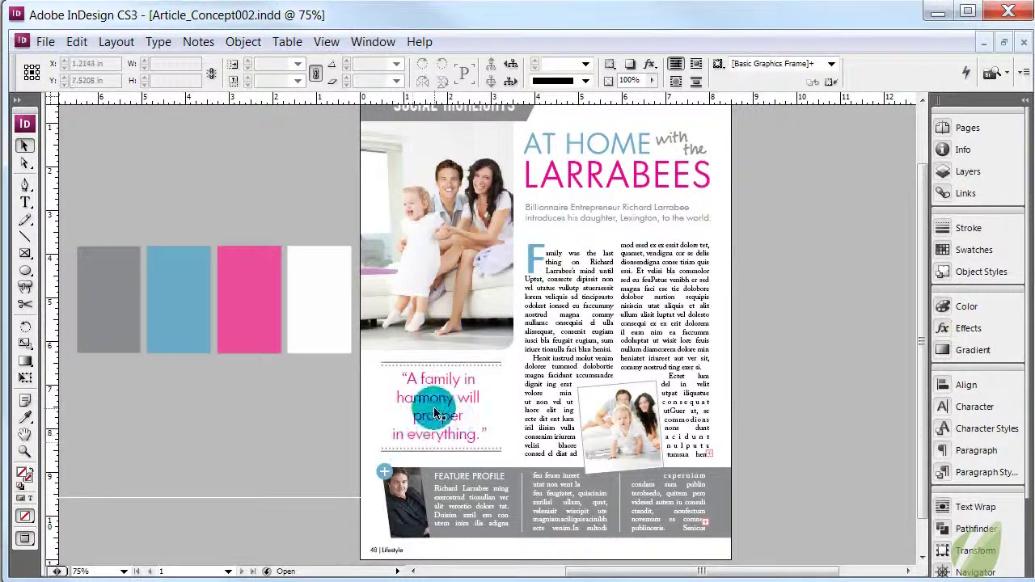
scroll(485, 388, "up", 2)
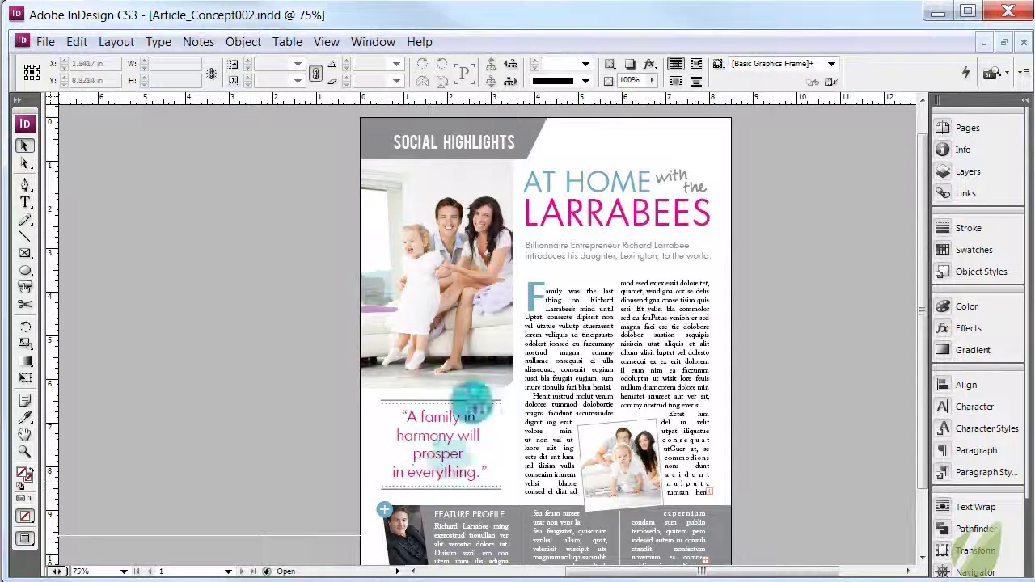
left_click(624, 218)
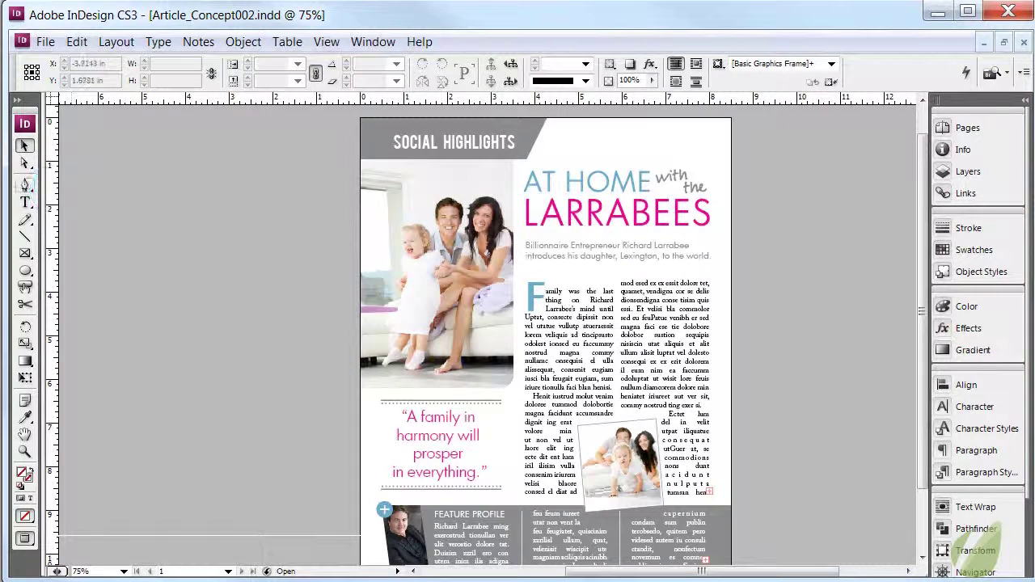
left_click(25, 185)
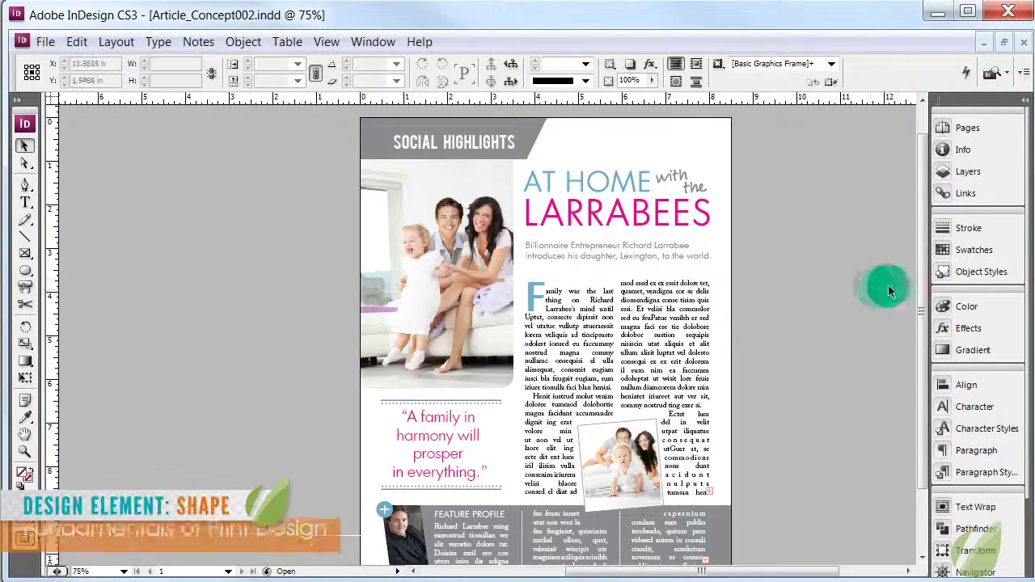
mouse_move(923, 262)
left_mouse_down()
mouse_move(926, 299)
mouse_move(923, 275)
left_mouse_up()
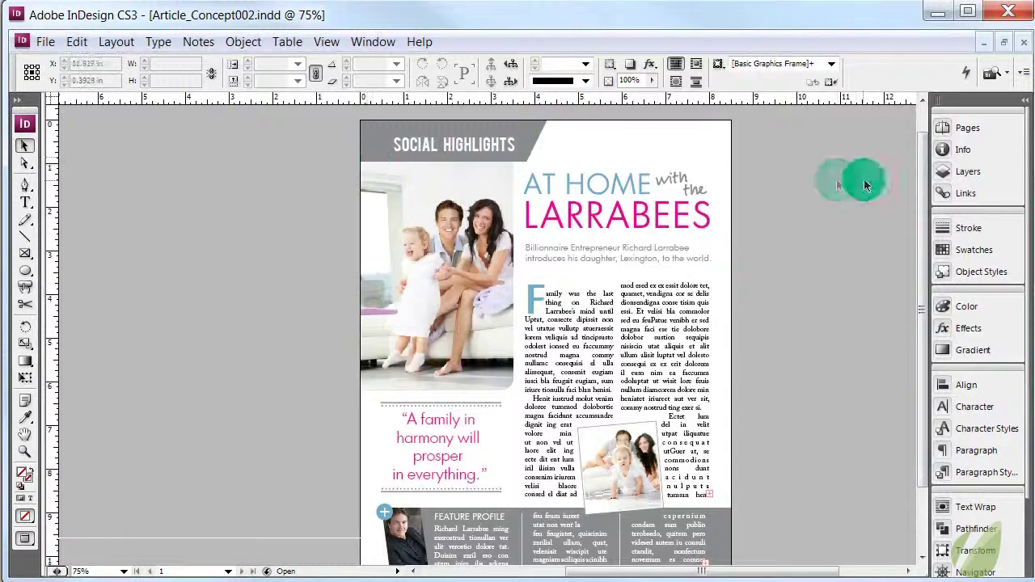
left_click_drag(925, 173, 925, 231)
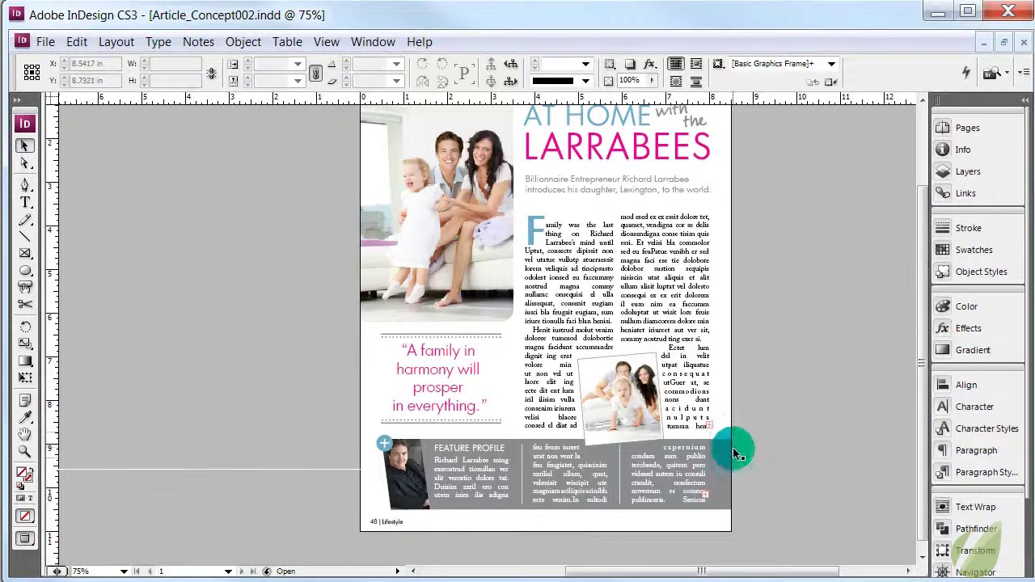
left_click_drag(921, 415, 930, 327)
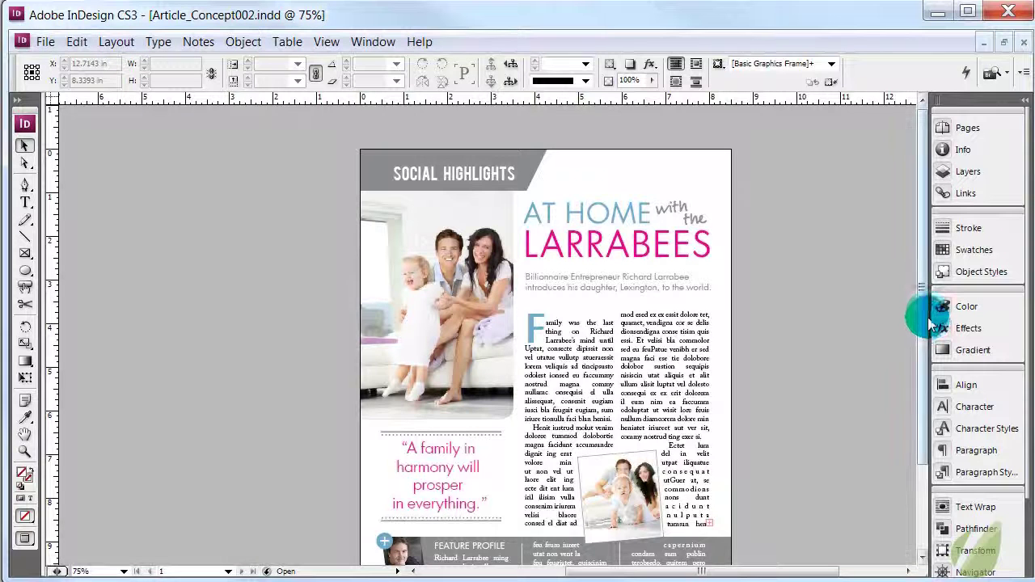
left_click_drag(927, 323, 928, 378)
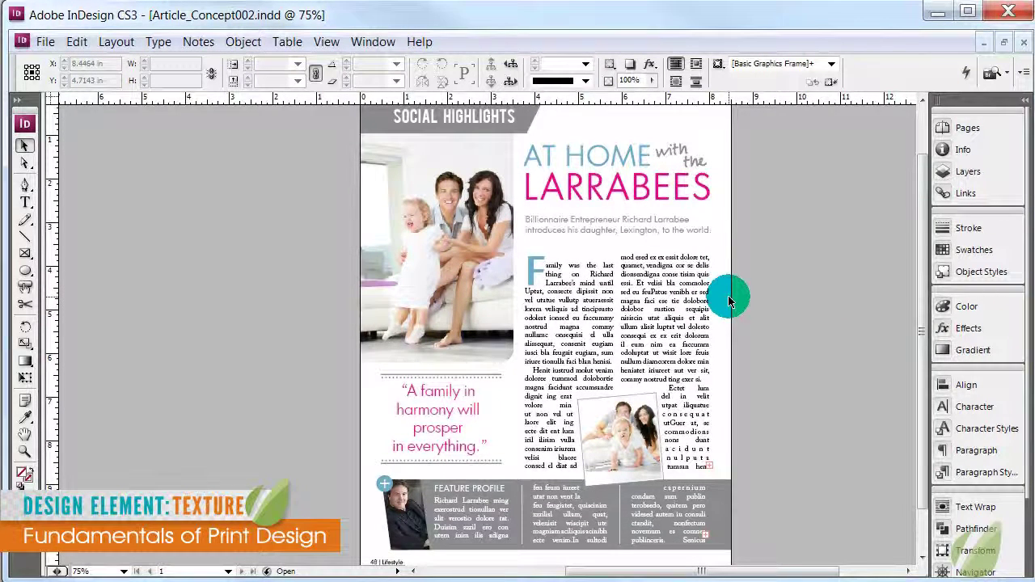
scroll(728, 296, "up", 1)
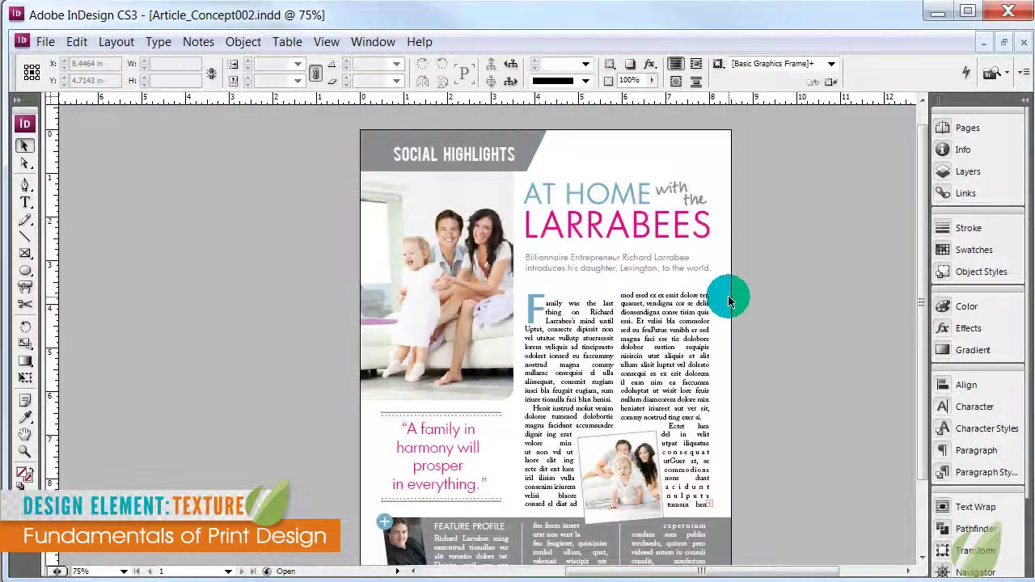
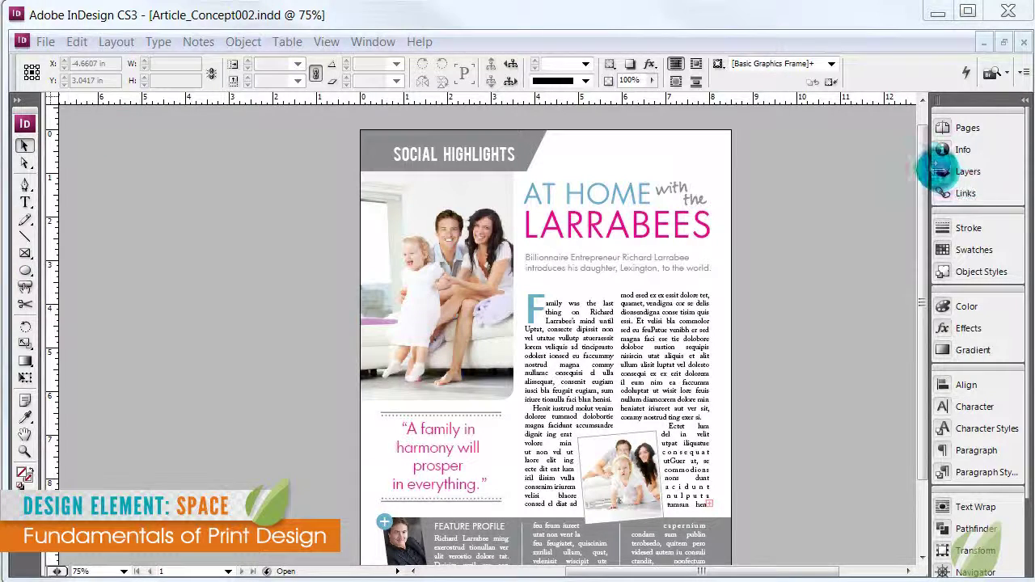
- Nudge the pull quote text about 0.55 in toward the page's left edge, off-center from its rules
scroll(920, 174, "down", 1)
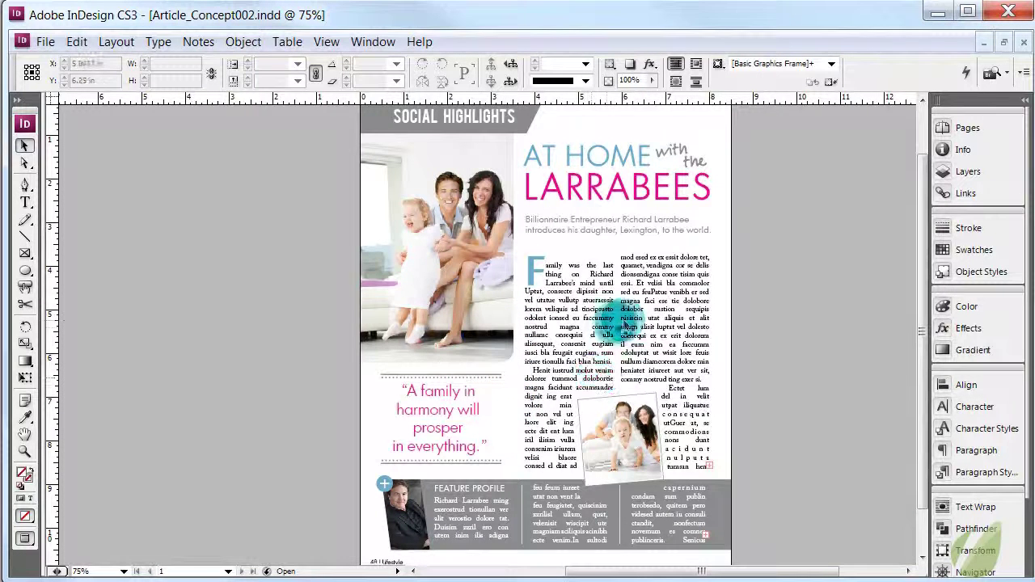
left_click(474, 423)
key("shift+Left")
key("shift+Left")
key("shift+Left")
key("shift+Left")
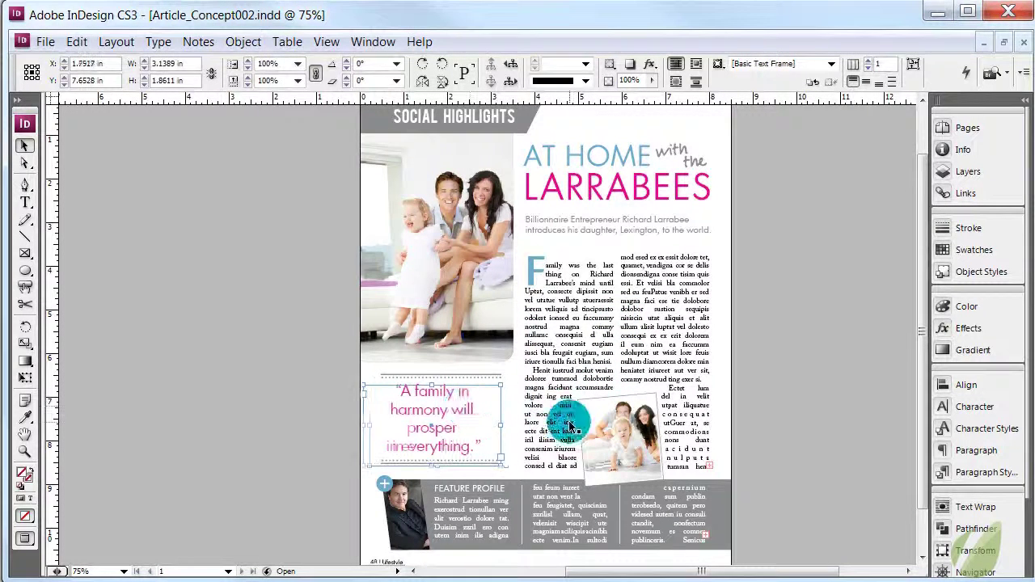
- Nudge the two-column body text frame about 0.4 in toward the page's right edge
left_click(647, 340)
key("shift+Right")
key("shift+Right")
key("shift+Right")
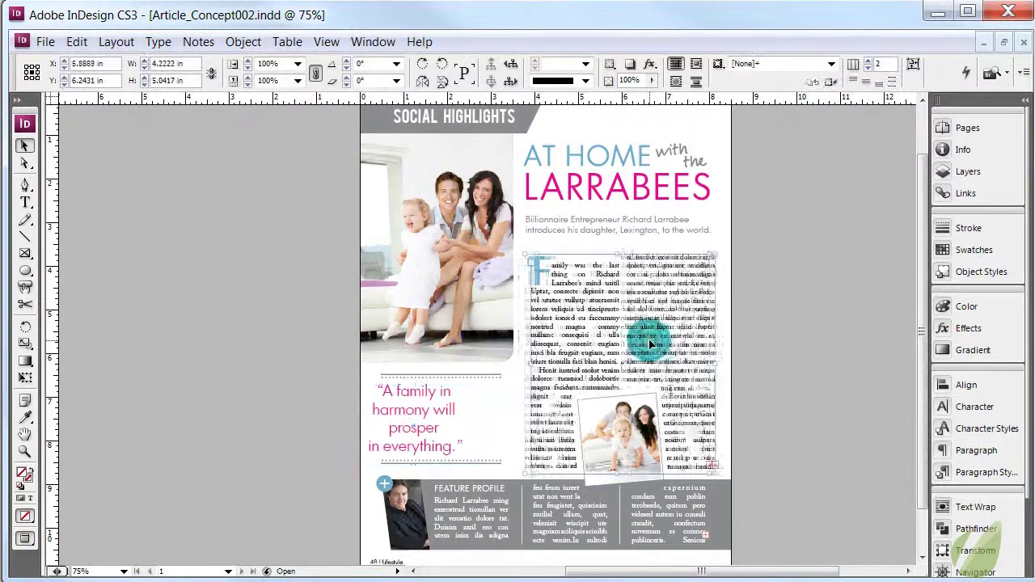
- Nudge the article headline about 0.4 in to the right, in line with the shifted body text
left_click(652, 181)
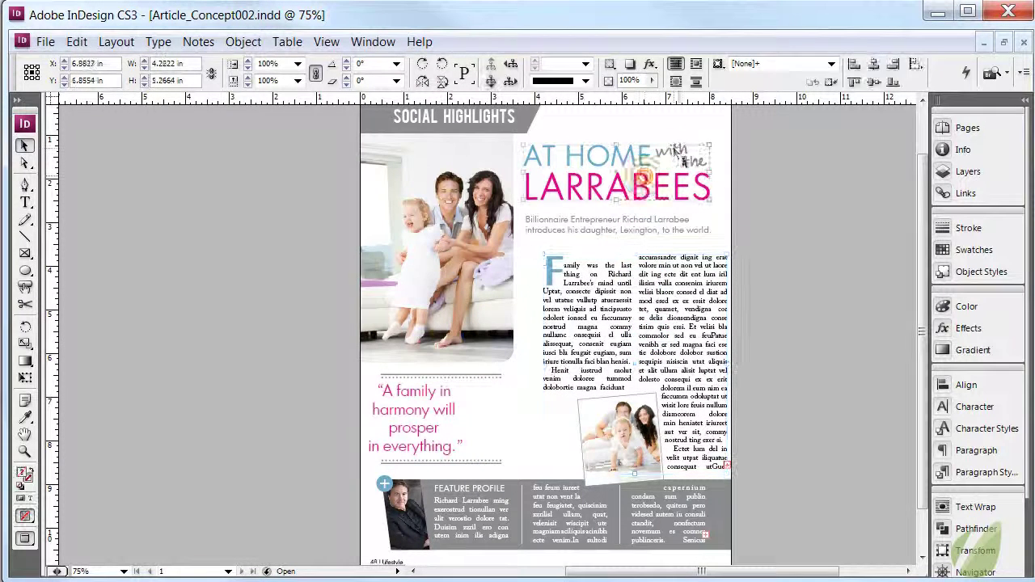
key("shift+Right")
key("shift+Right")
key("shift+Right")
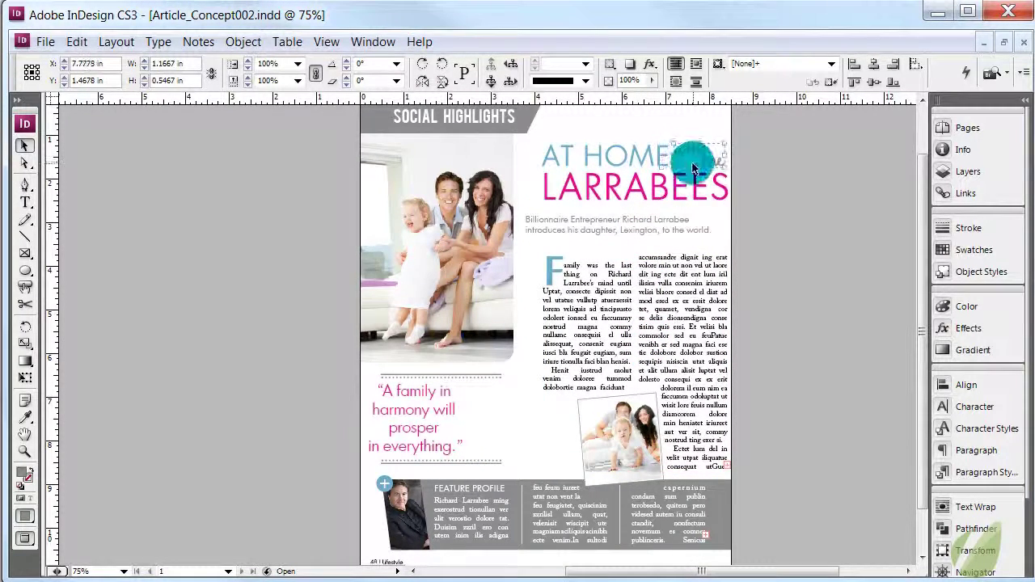
- Nudge the gray introduction text below the headline about 0.4 in right to line up with the headline
left_click(667, 225)
key("shift+Right")
key("shift+Right")
key("shift+Right")
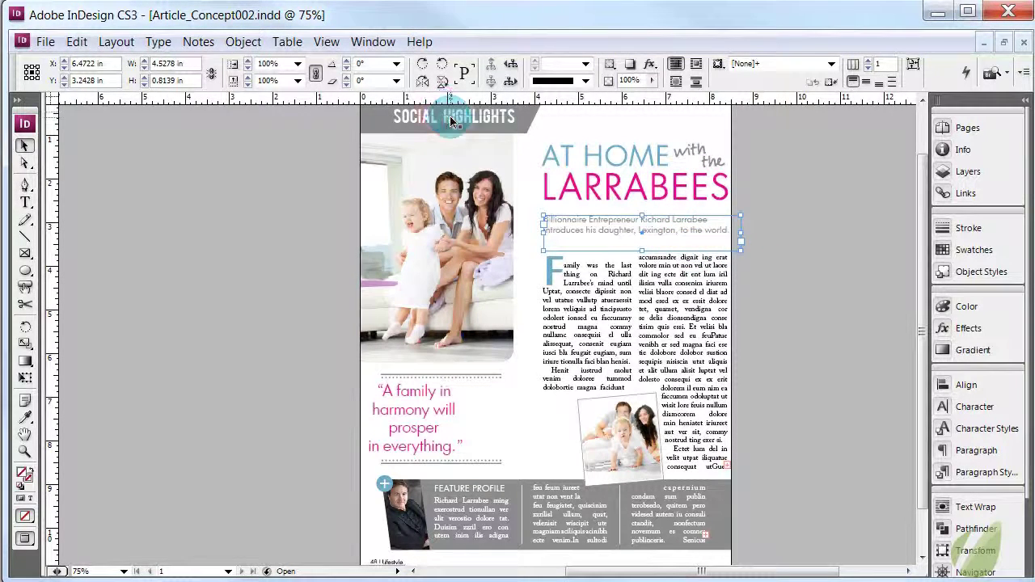
- Nudge the SOCIAL HIGHLIGHTS header text about 0.7 in left within its gray banner, close to the page edge, and deselect it
left_click_drag(446, 116, 451, 120)
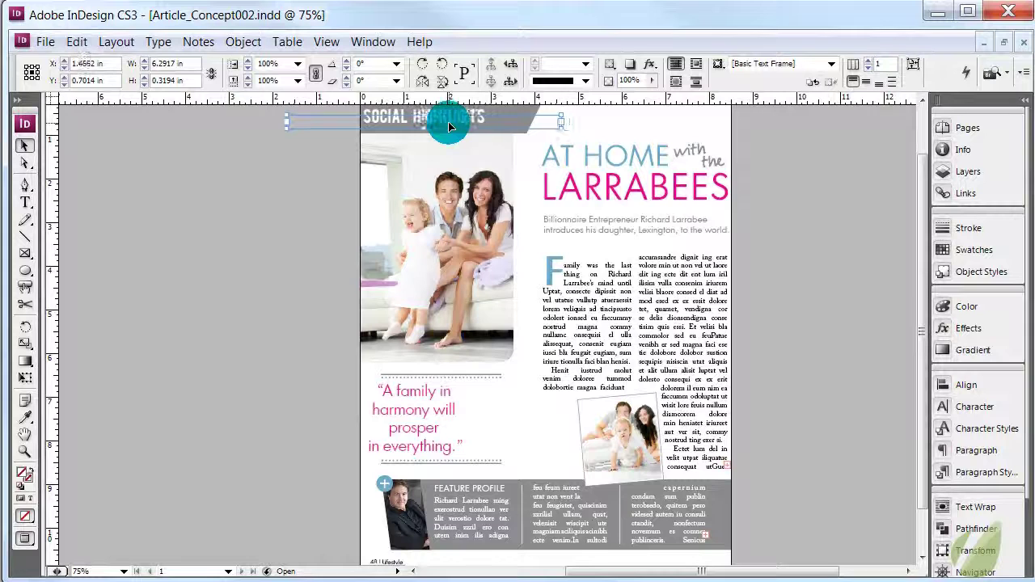
left_click(748, 236)
left_click(805, 282)
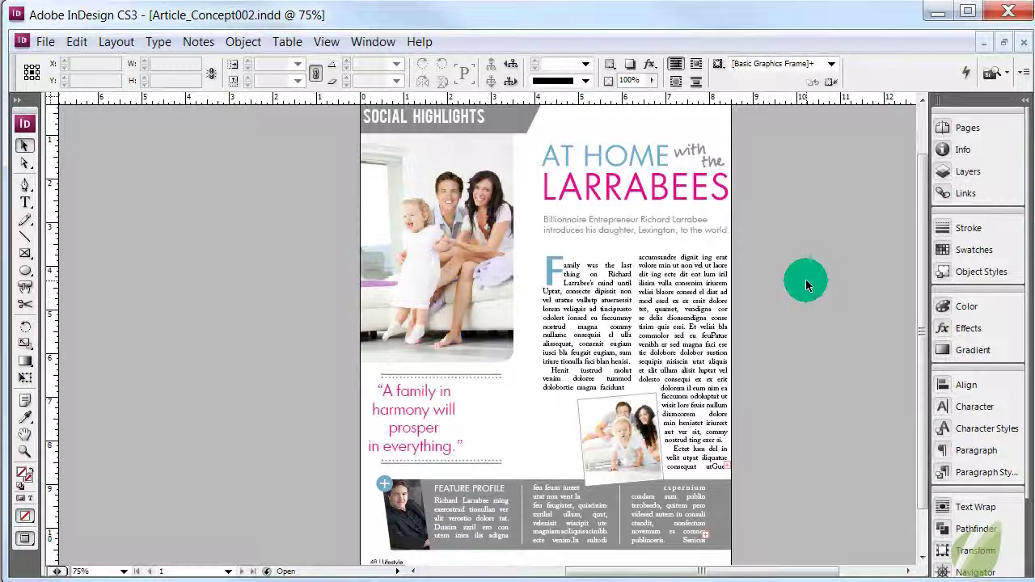
- Undo all the spacing shifts to the header, introduction, headline, body text and pull quote, restoring the original article layout
key("ctrl+z")
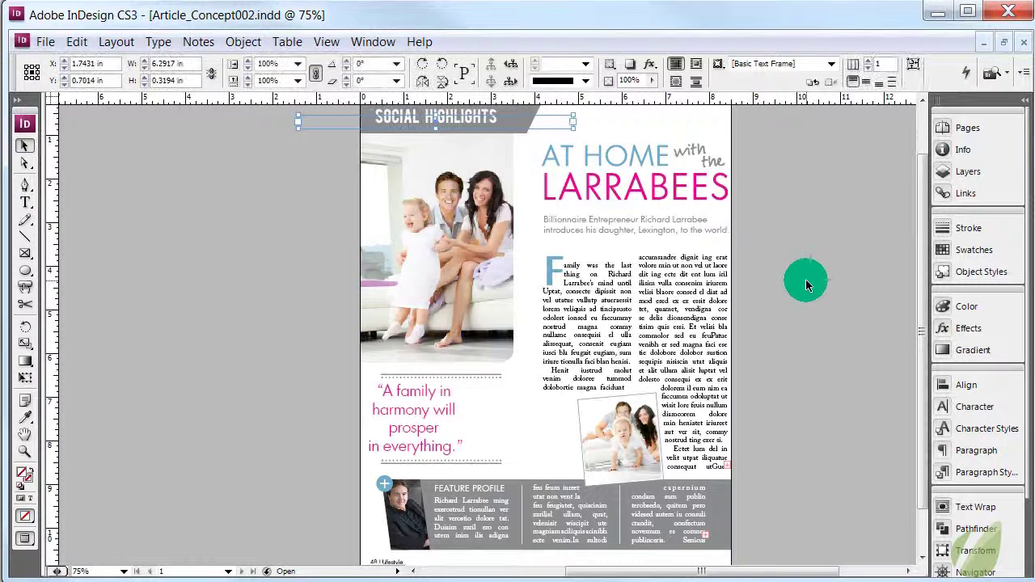
key("ctrl+z")
key("ctrl+z")
key("ctrl+z")
key("ctrl+z")
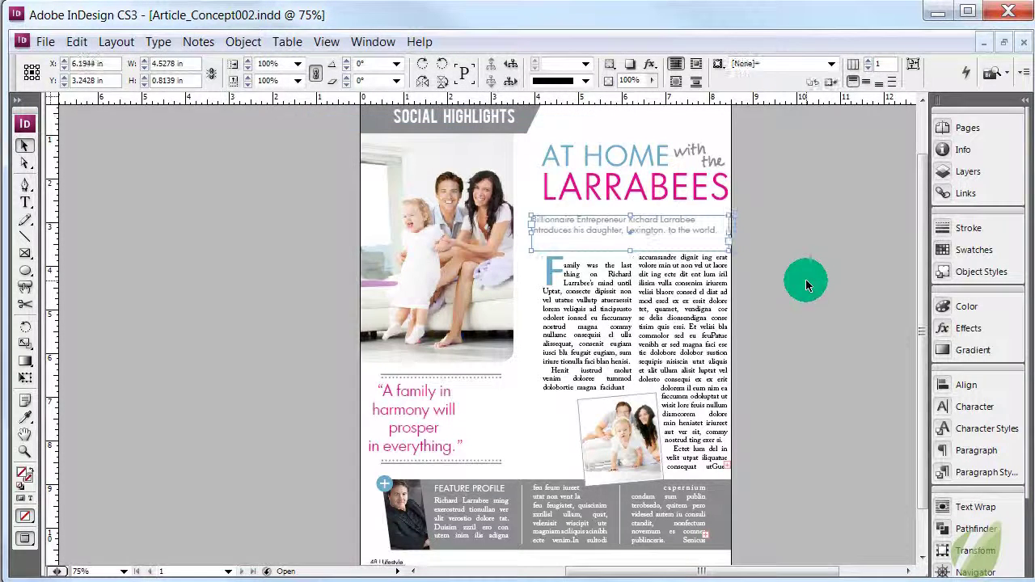
key("ctrl+z")
key("ctrl+z")
key("ctrl+z")
key("ctrl+z")
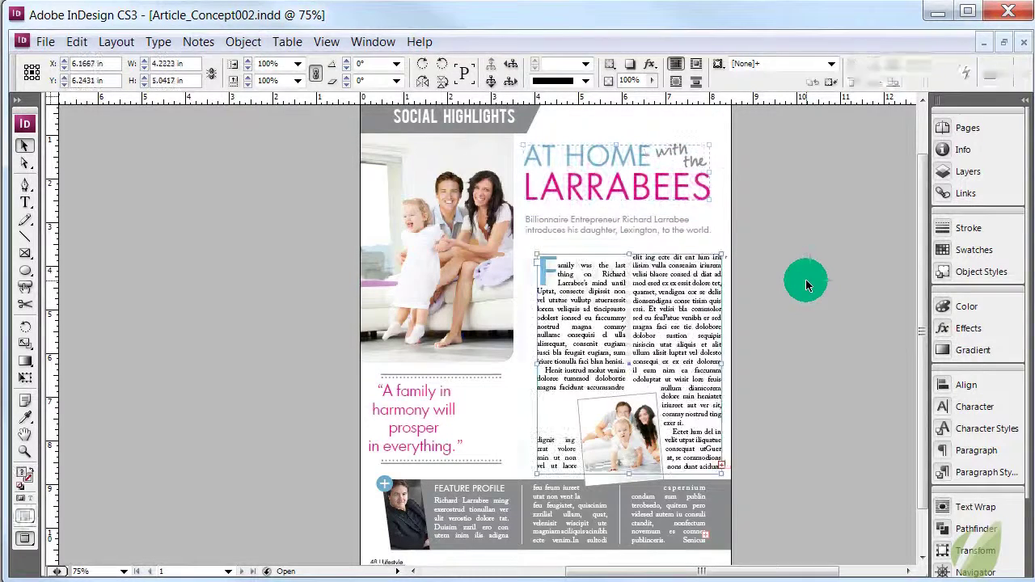
key("ctrl+z")
key("ctrl+z")
key("ctrl+z")
key("ctrl+z")
key("ctrl+z")
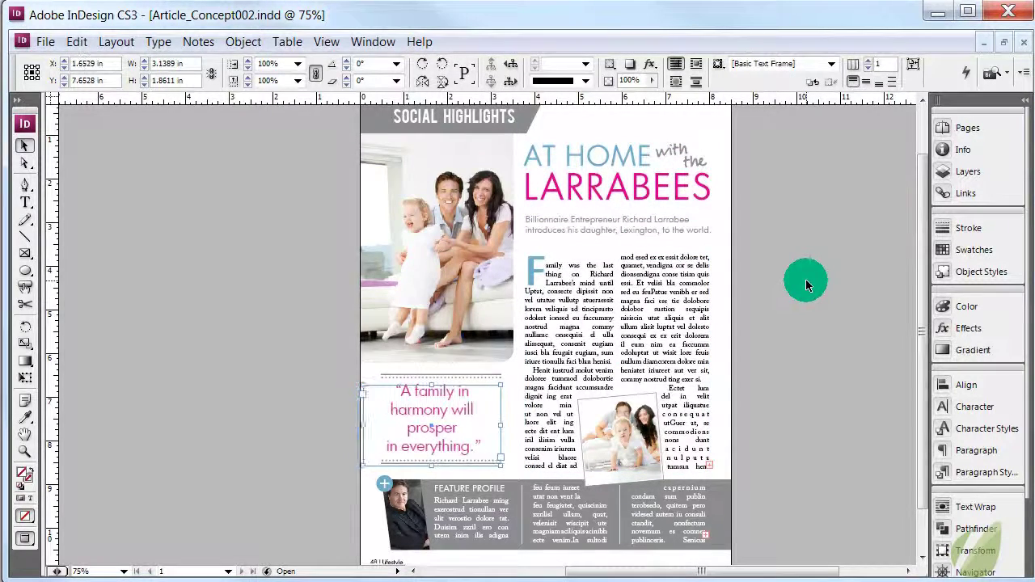
key("ctrl+z")
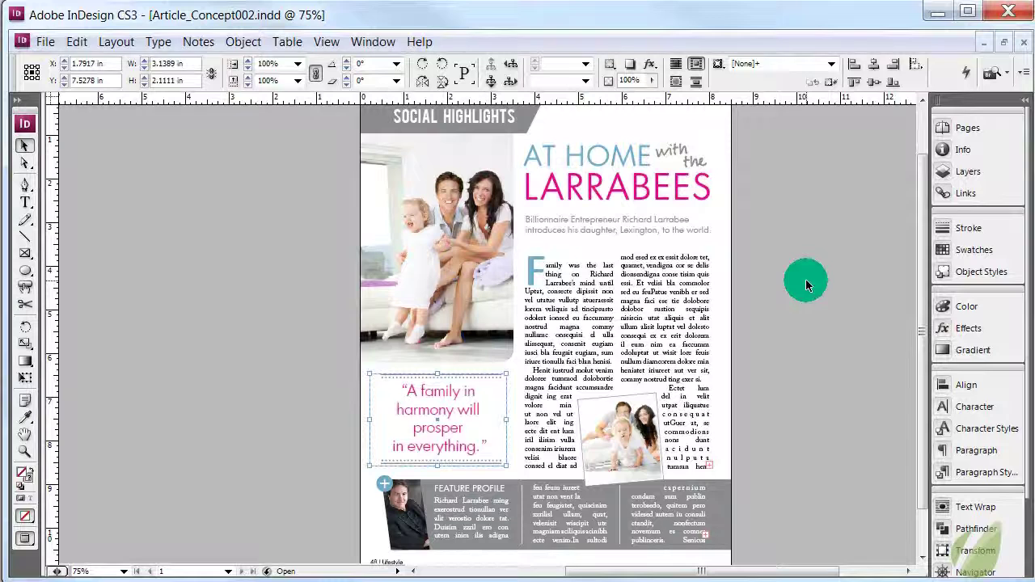
key("ctrl+z")
key("ctrl+z")
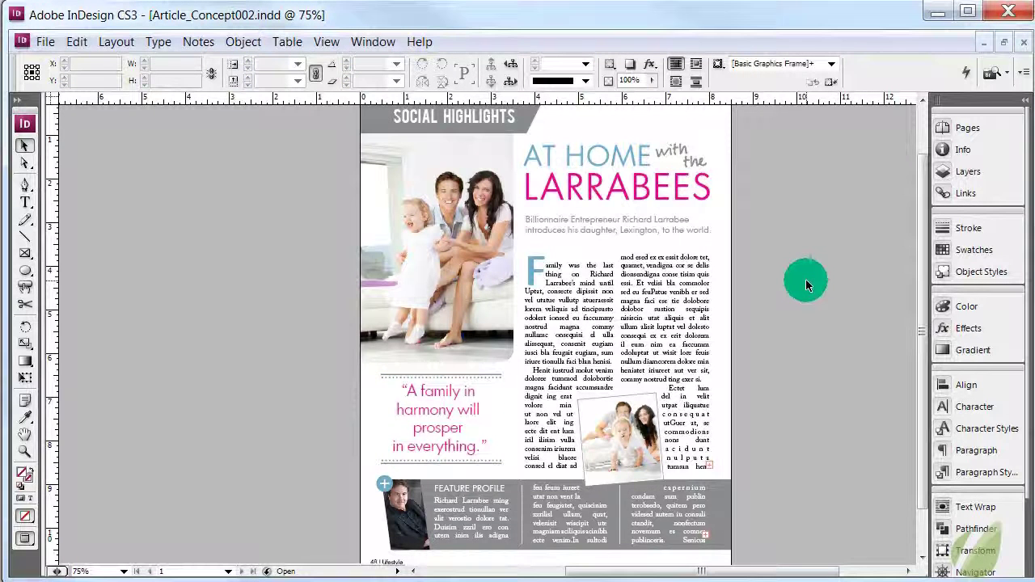